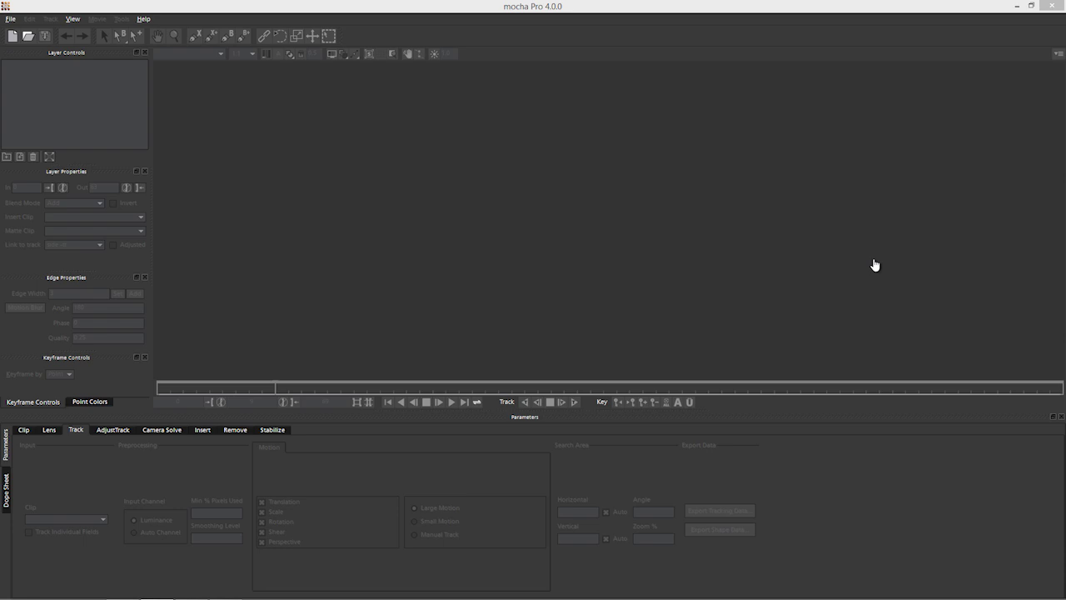
Step: Start a new project with the A001_C006_0601GC_001 clip as footage, frames 0 to 529
click(13, 20)
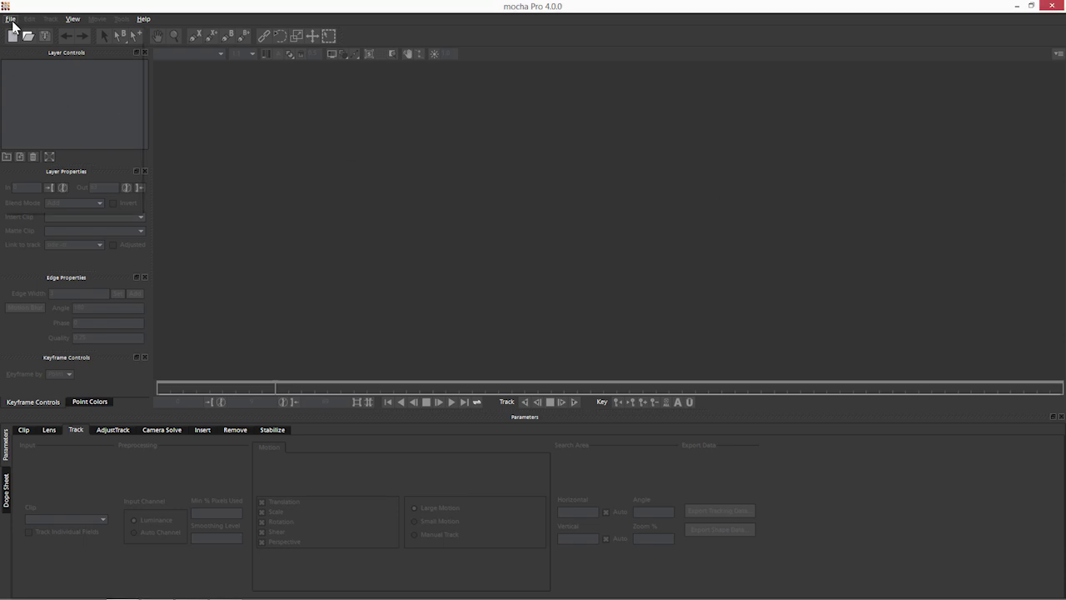
click(18, 32)
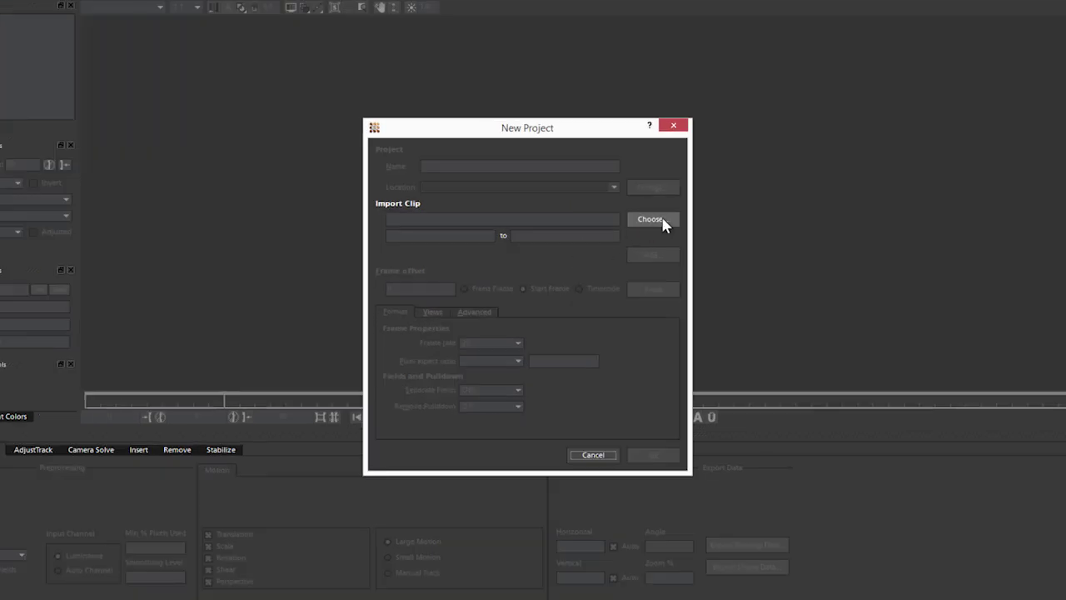
click(654, 223)
double_click(581, 233)
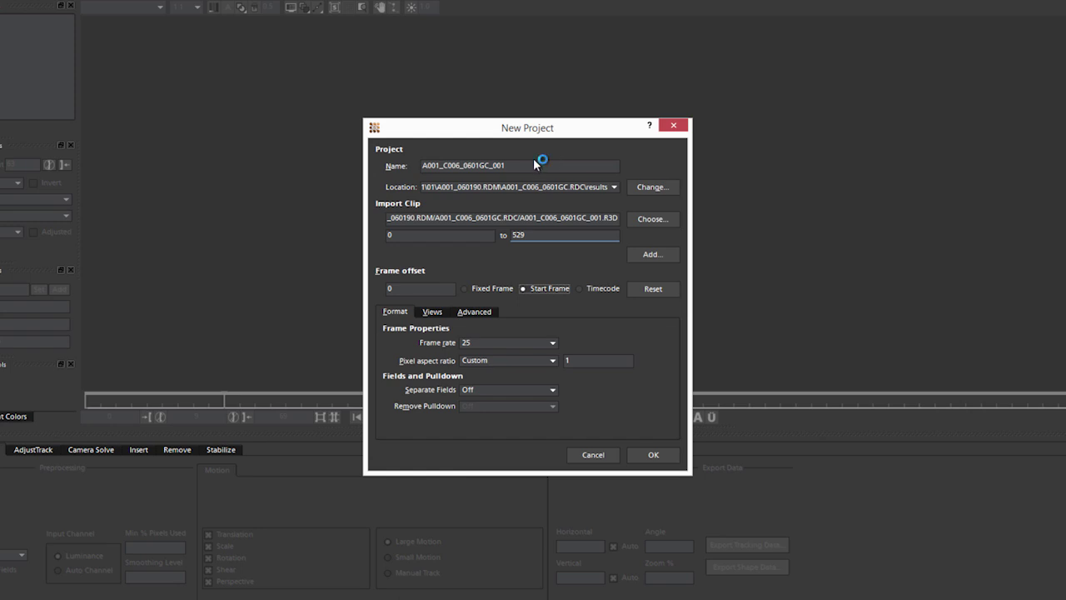
Step: Give the project a new test name and set the clip's end frame to 100
double_click(423, 164)
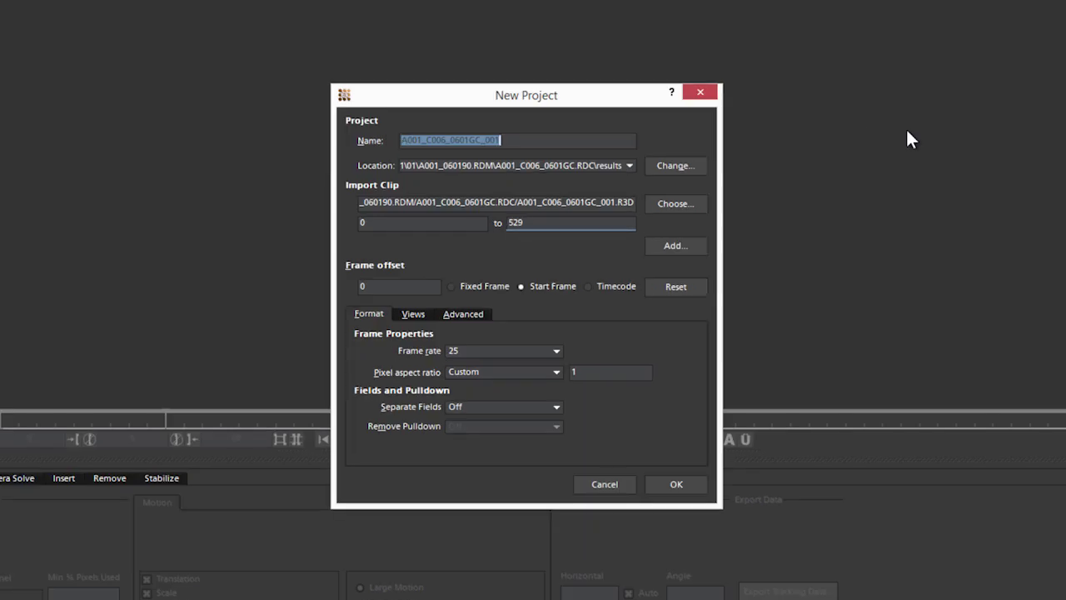
text(Ben )
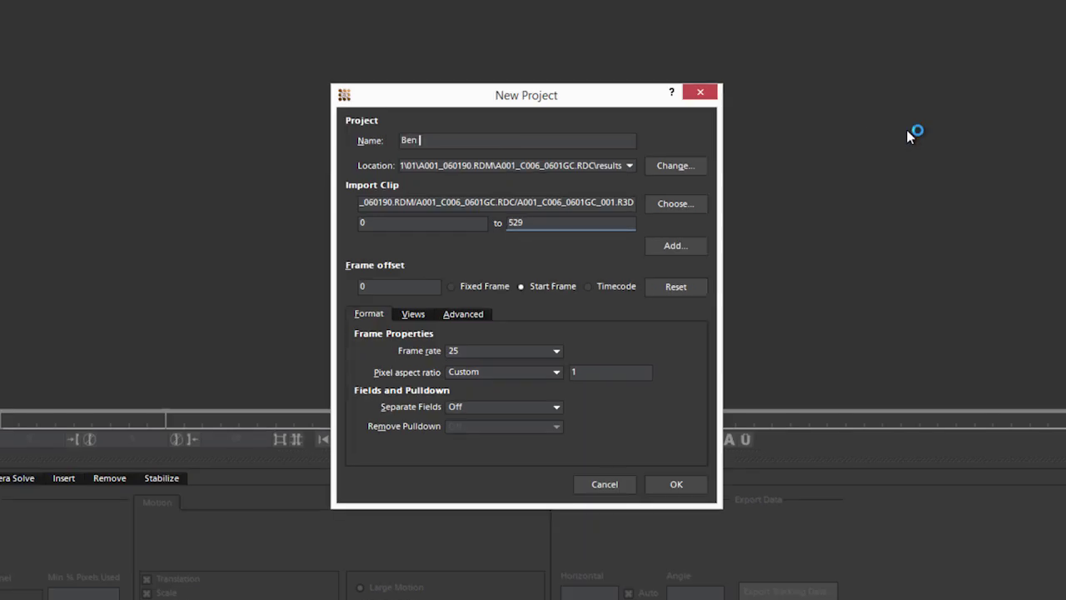
text(test 1)
double_click(548, 222)
text(100)
Step: Try a Fixed Frame offset of 10, then a Start Frame offset with start frame 76
click(489, 282)
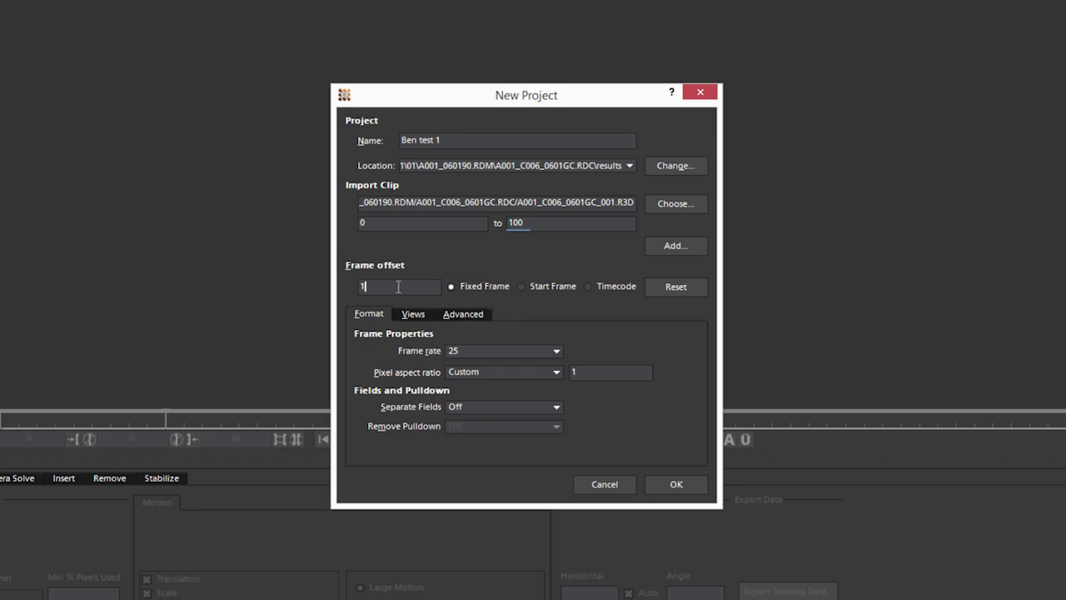
drag(398, 286, 280, 289)
text(10)
click(521, 286)
click(357, 223)
text(76)
click(541, 286)
Step: Switch the offset to Timecode, recalculating it for start frames 91 and then 8
click(588, 286)
double_click(402, 225)
text(0)
key(BackSpace)
text(91)
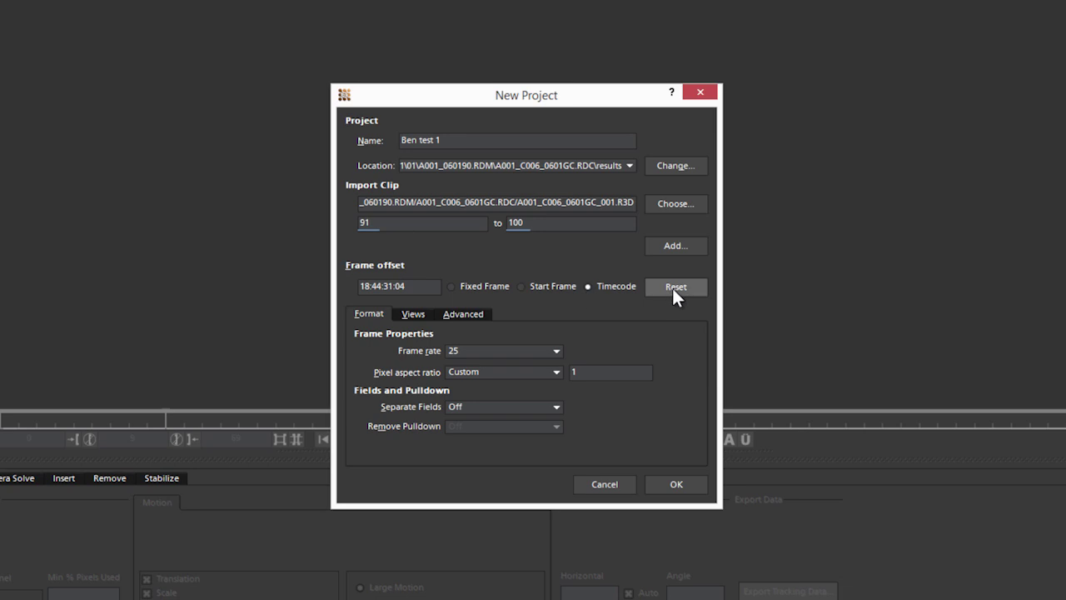
click(671, 286)
double_click(367, 223)
text(8)
click(679, 287)
double_click(399, 223)
Step: Set the start frame to 0 and recalculate the timecode offset
text(0)
click(658, 288)
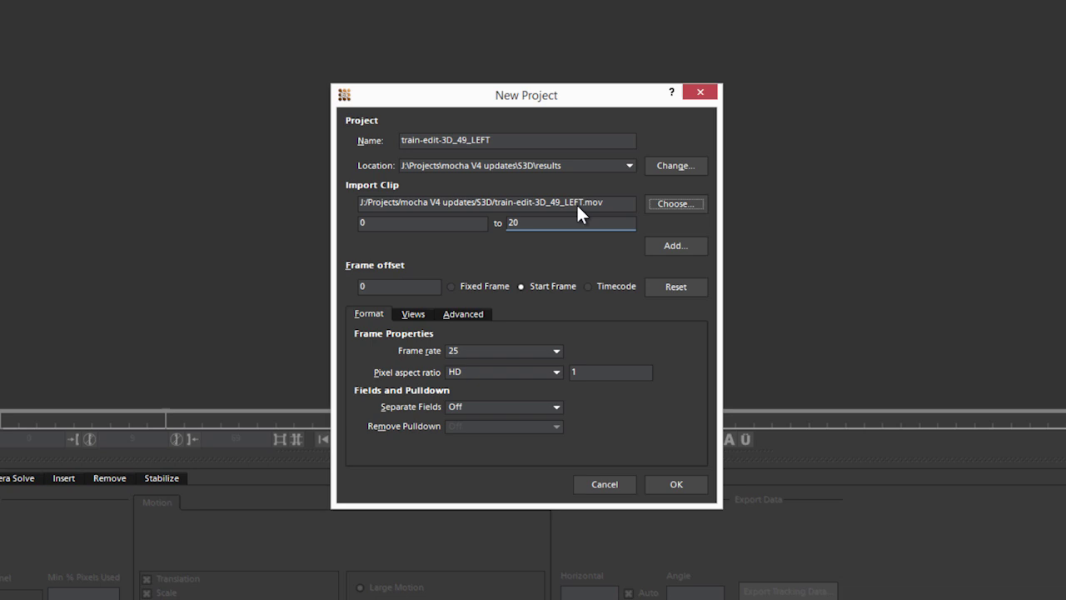
Step: Import train-edit-3D_49_RIGHT.mov as a second stream in the clip list
click(667, 246)
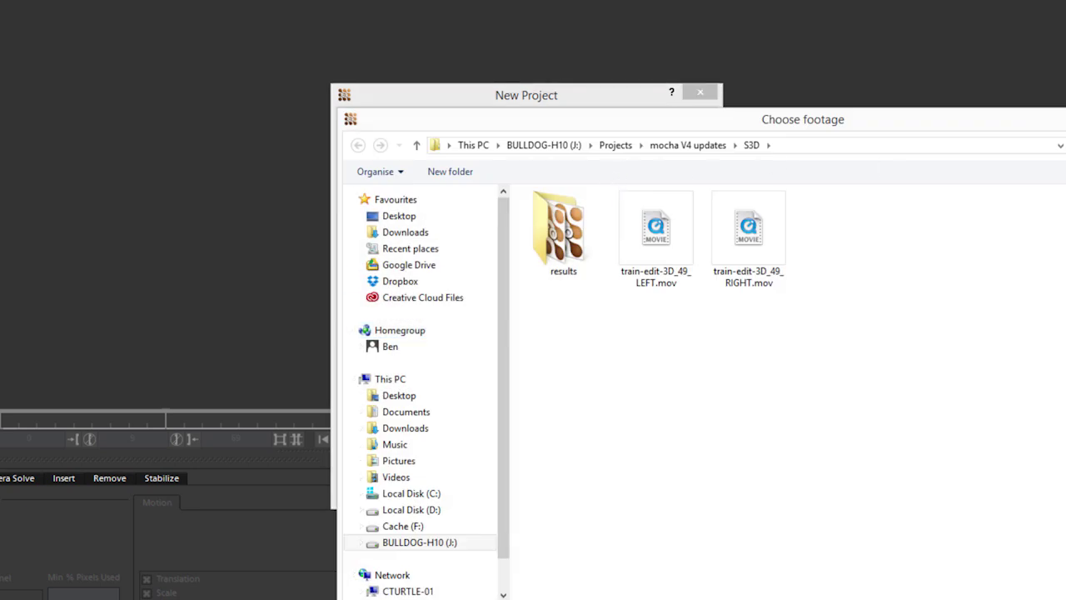
click(766, 208)
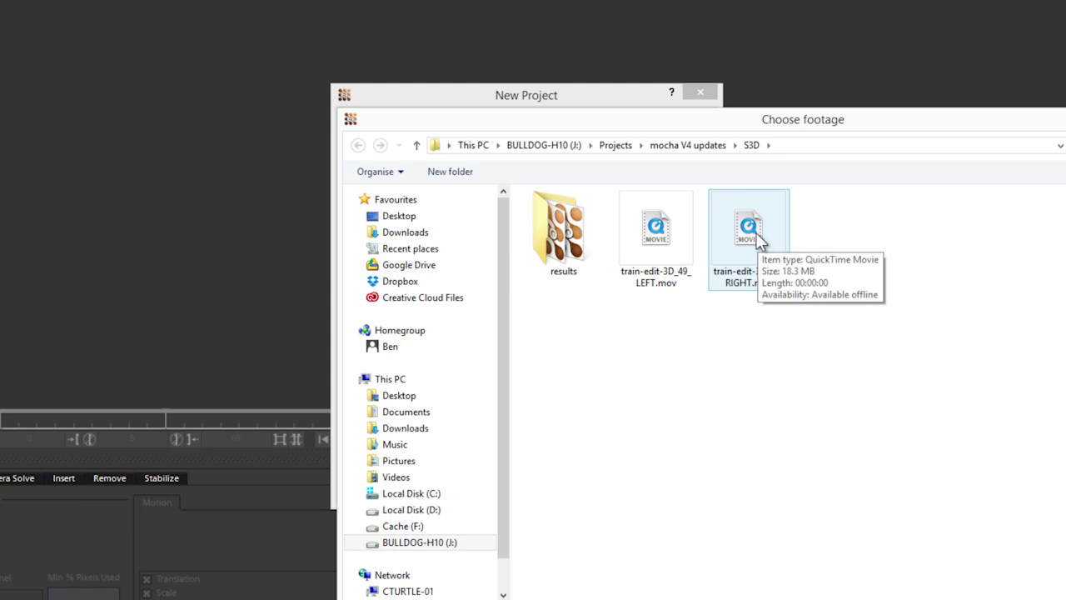
double_click(759, 235)
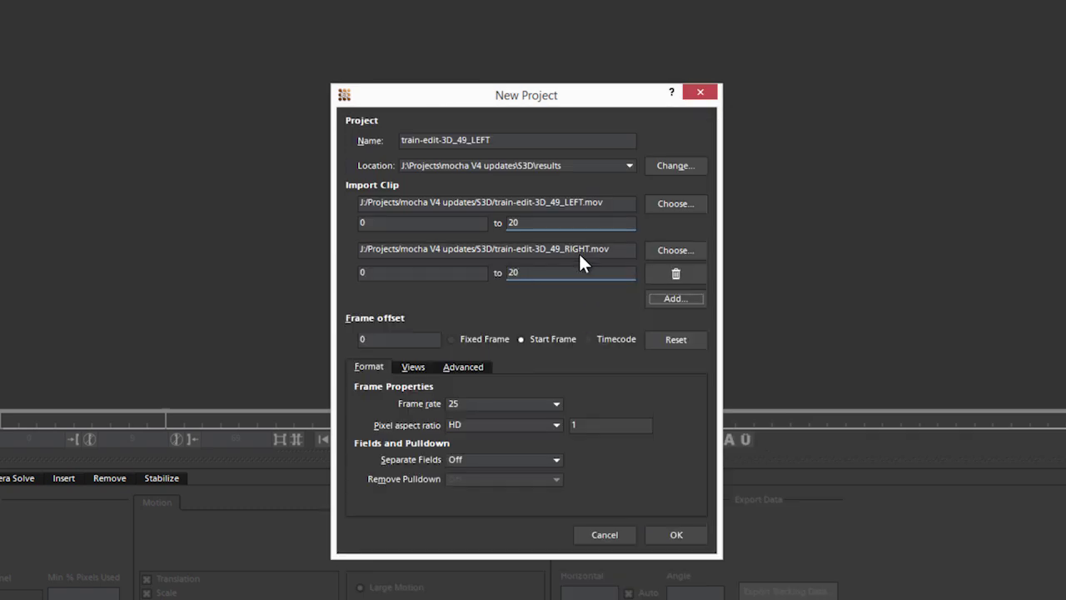
Step: Try the Multiview project option in the Views settings, leaving it off
click(419, 368)
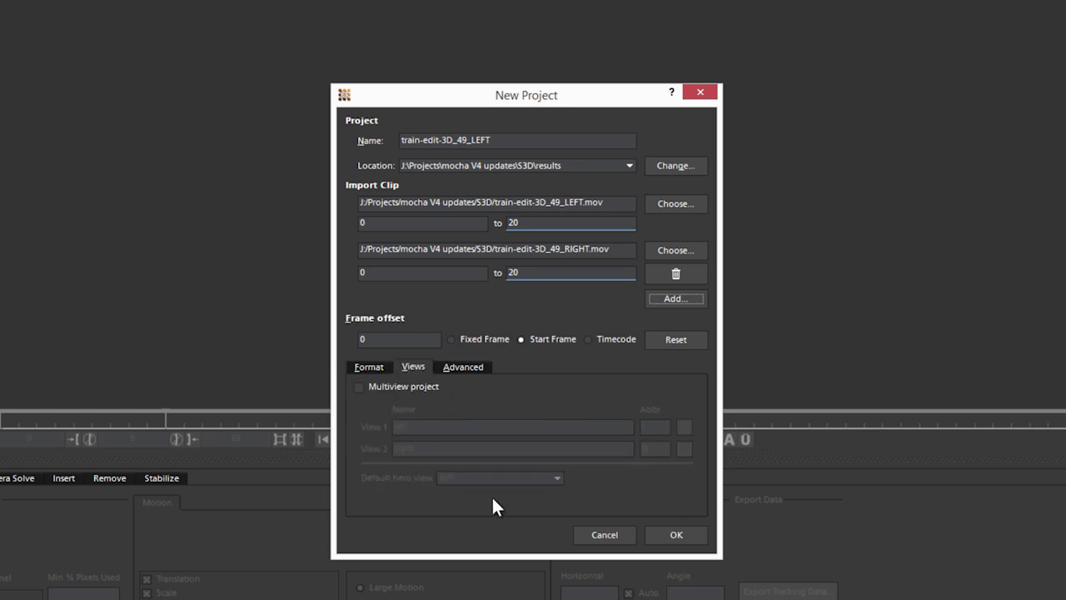
click(366, 386)
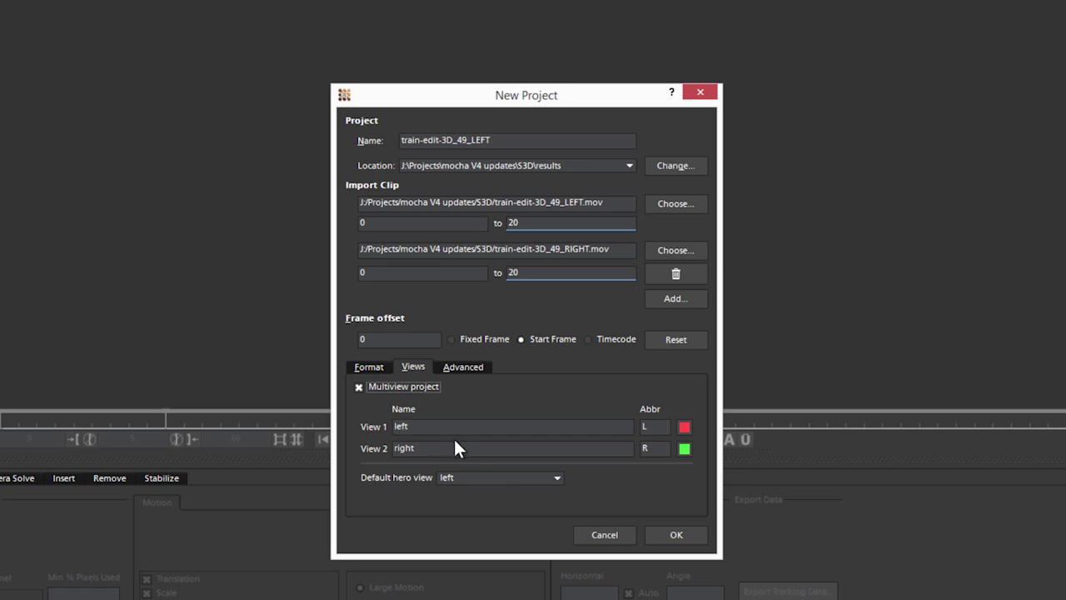
click(358, 388)
click(366, 367)
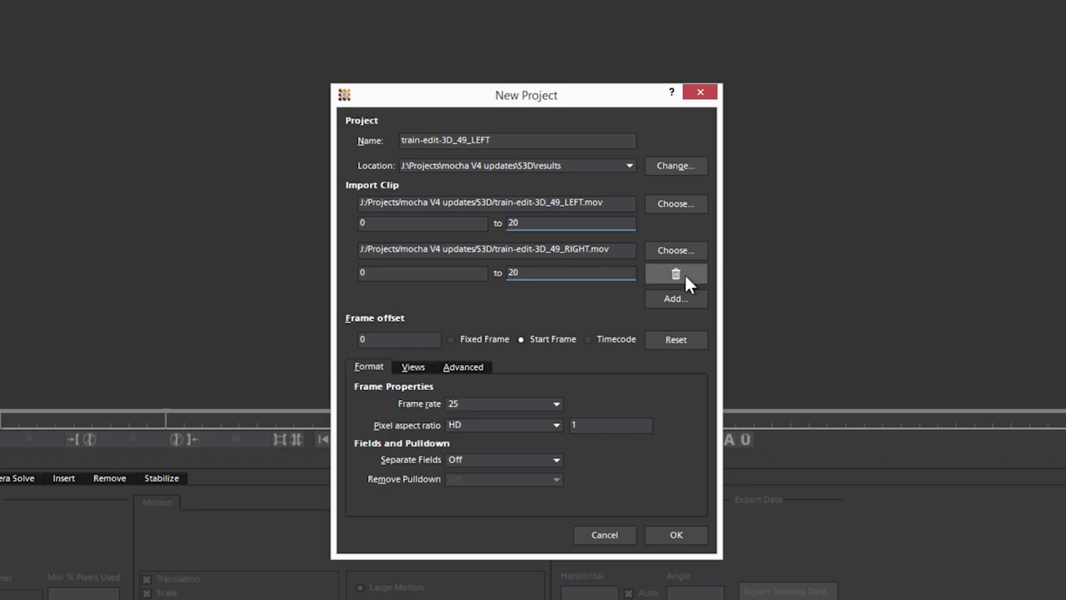
Step: Remove the RIGHT clip, append a suffix to the project name, and create the car_morning project
click(679, 274)
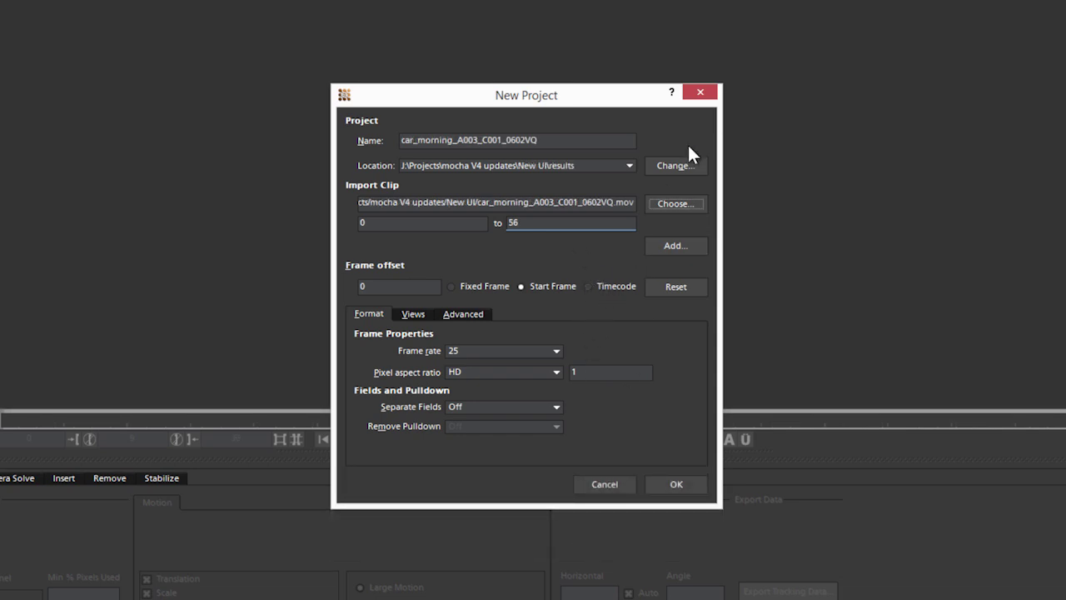
click(558, 138)
text(-ben-1)
click(665, 482)
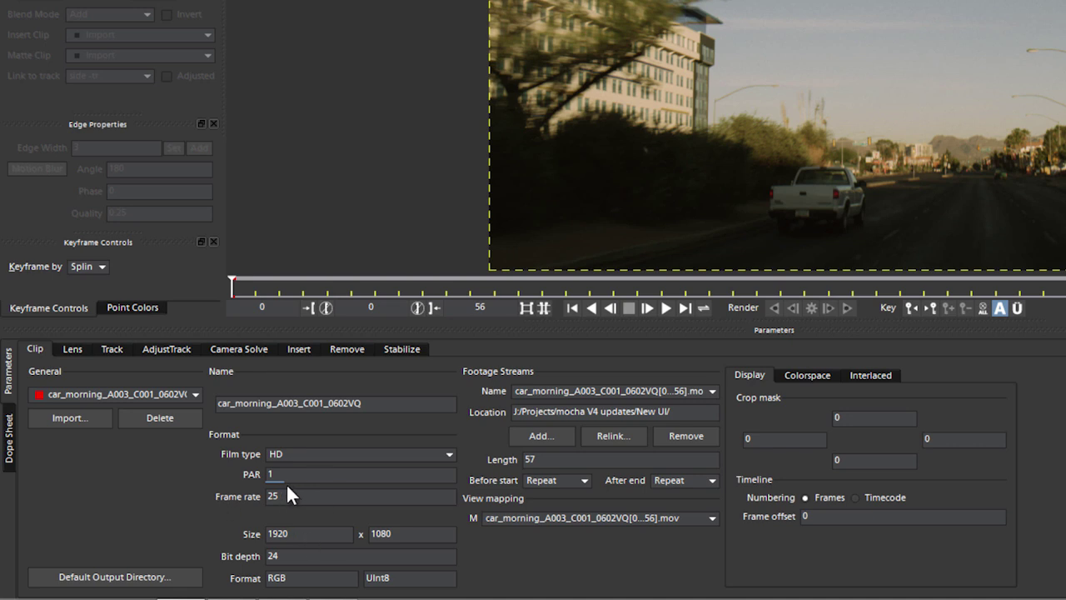
click(561, 435)
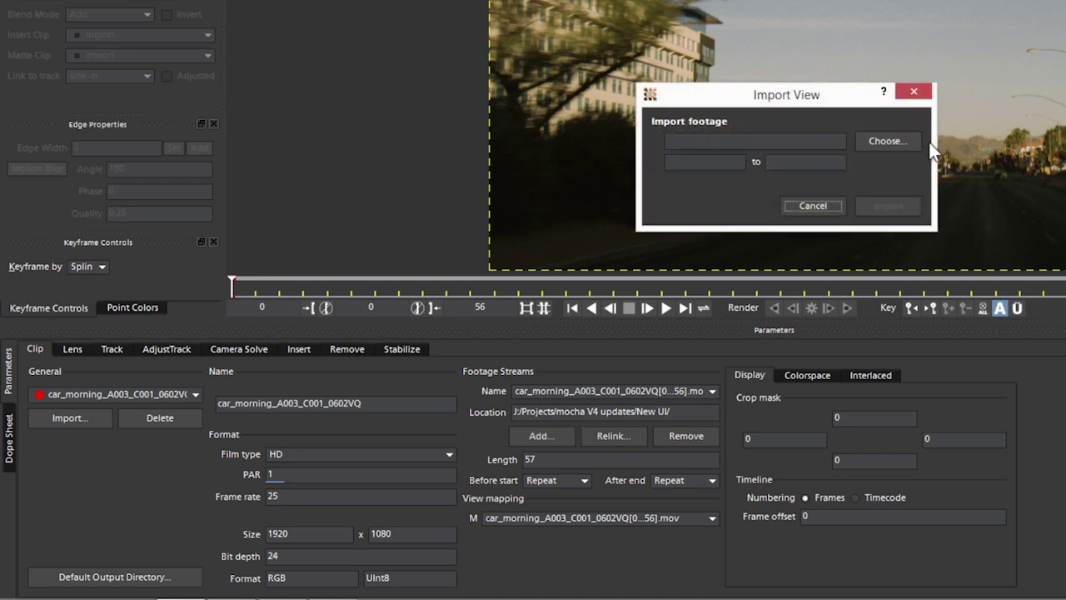
click(818, 205)
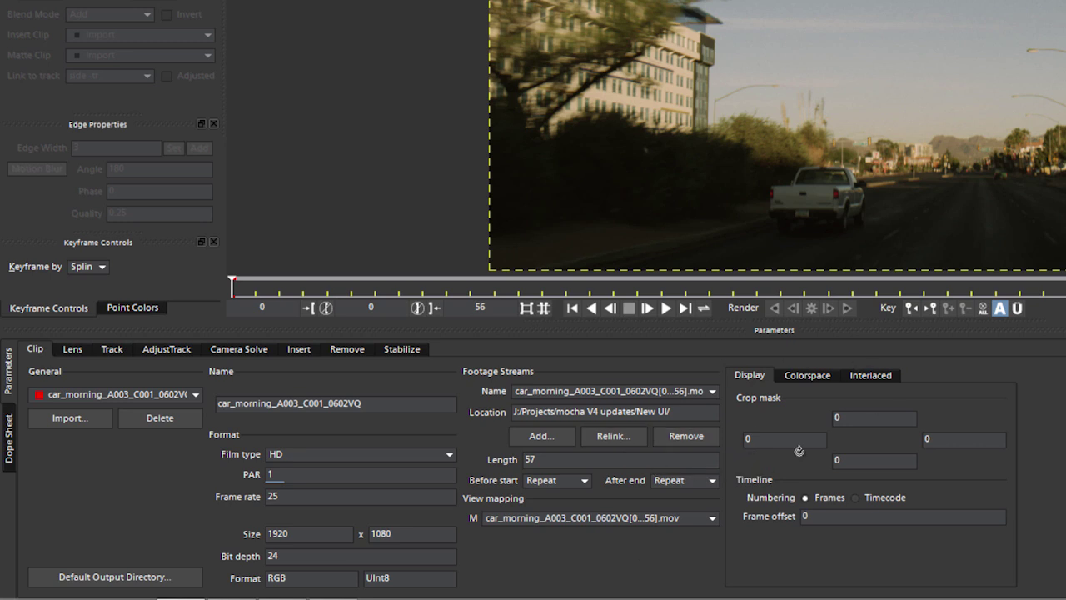
Step: Review the Interlaced settings, leaving Separate Fields and 3:2 Pulldown off with cadence AA
click(894, 372)
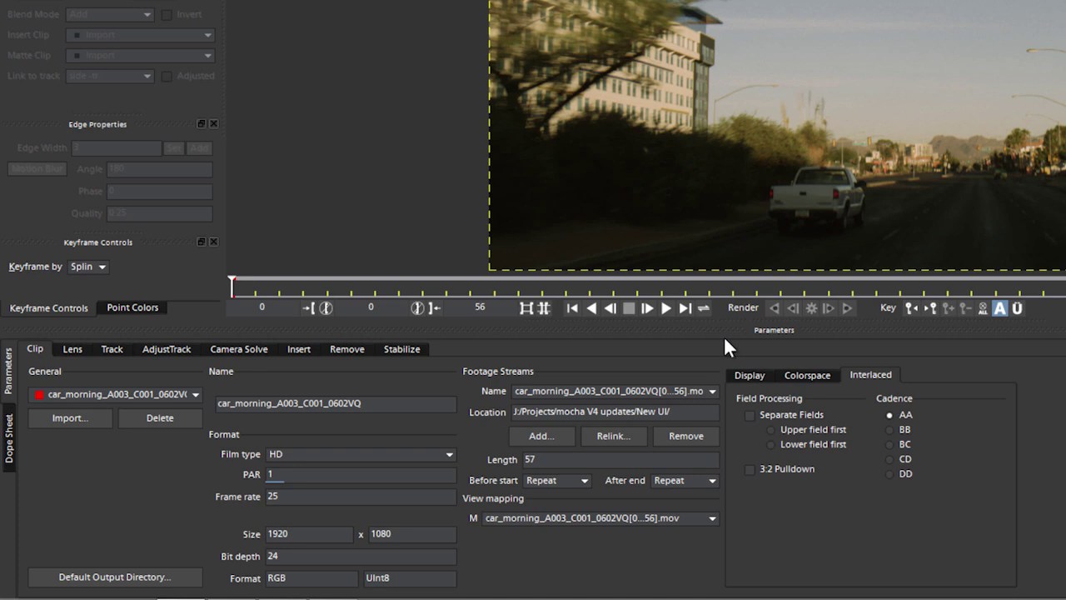
click(801, 416)
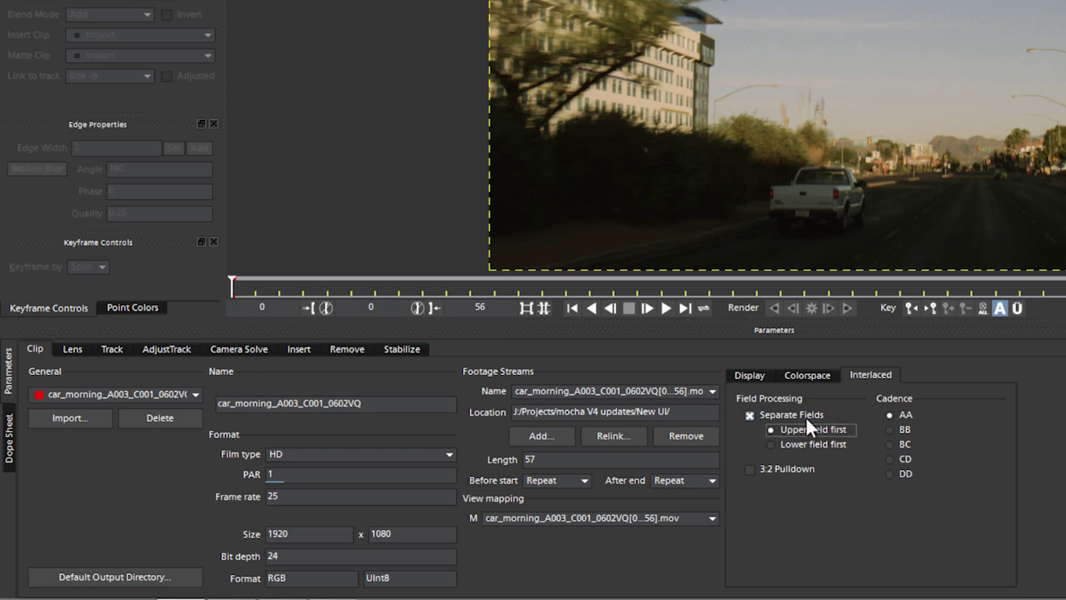
click(749, 469)
click(912, 431)
click(749, 470)
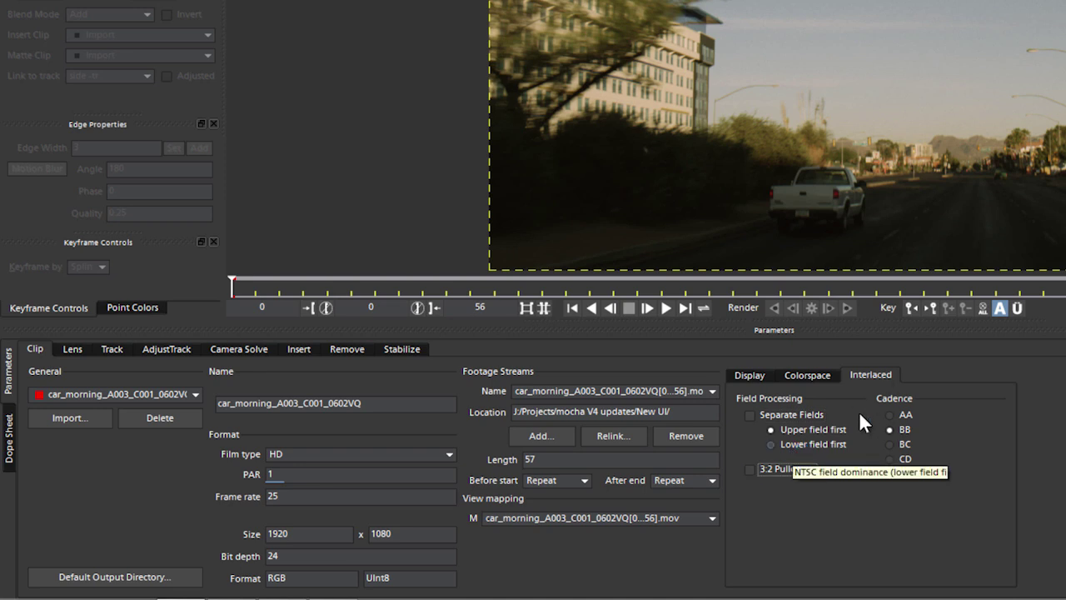
click(904, 415)
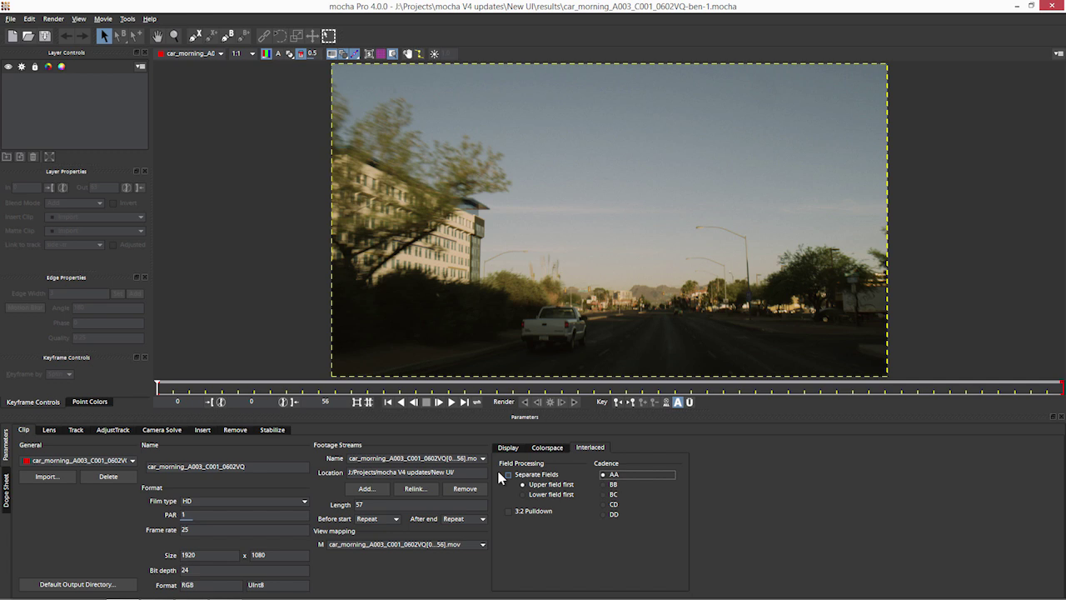
click(11, 18)
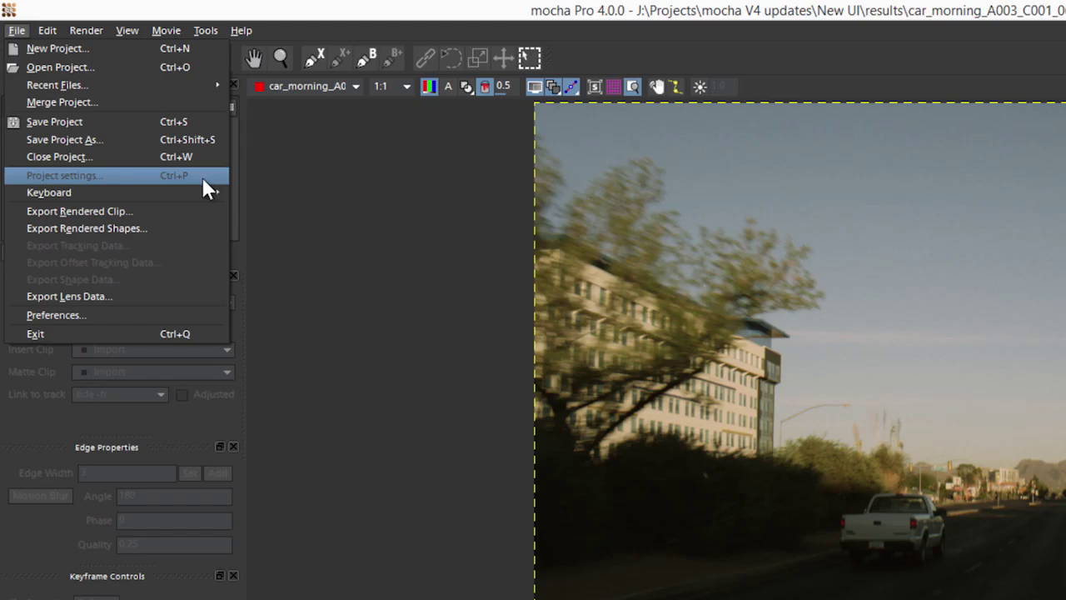
click(203, 178)
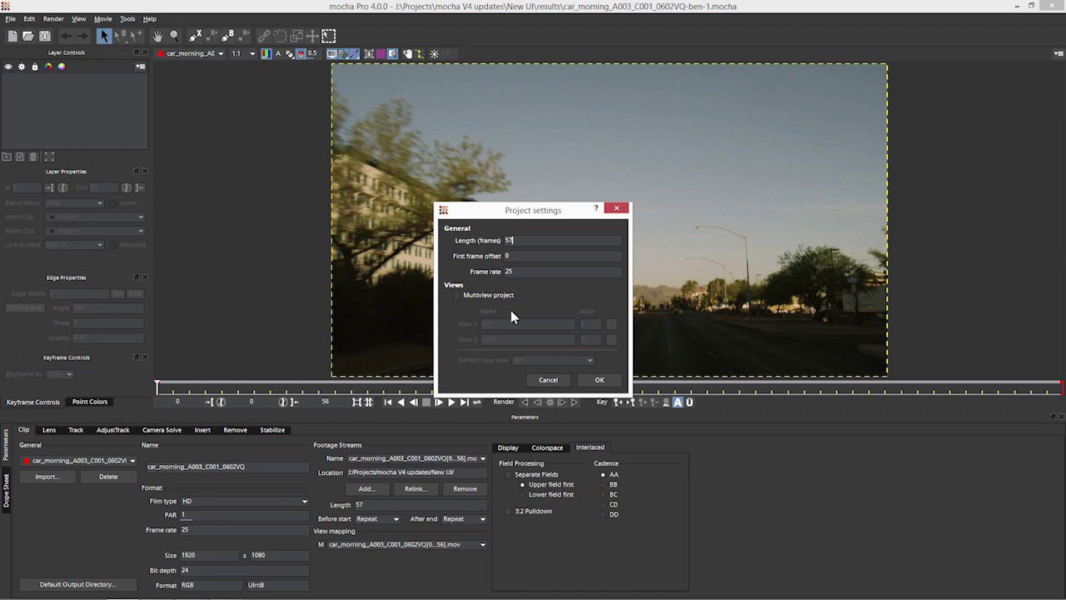
click(465, 295)
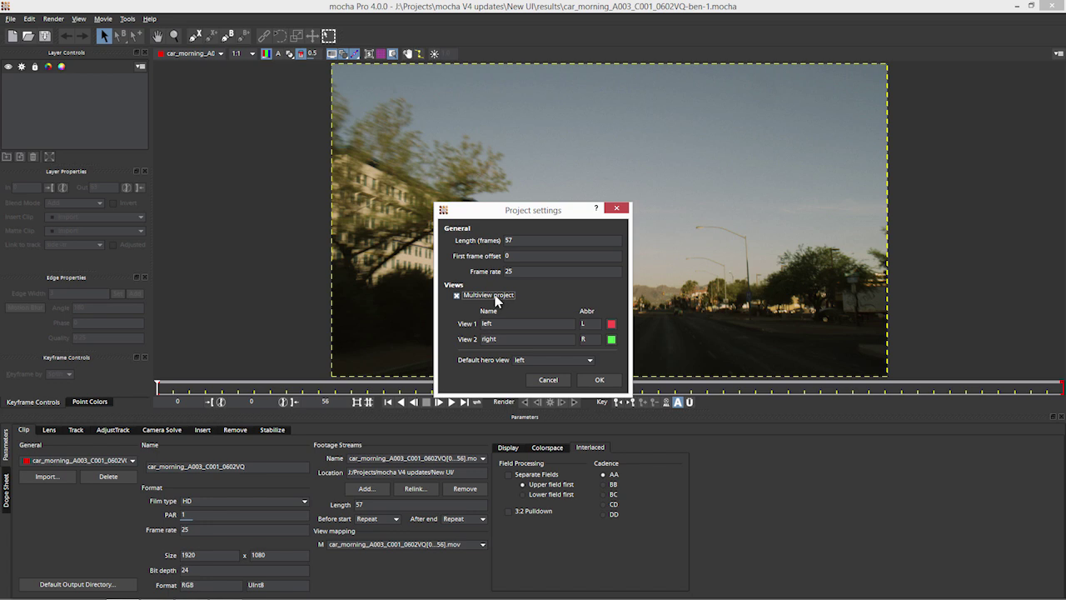
click(496, 300)
click(613, 379)
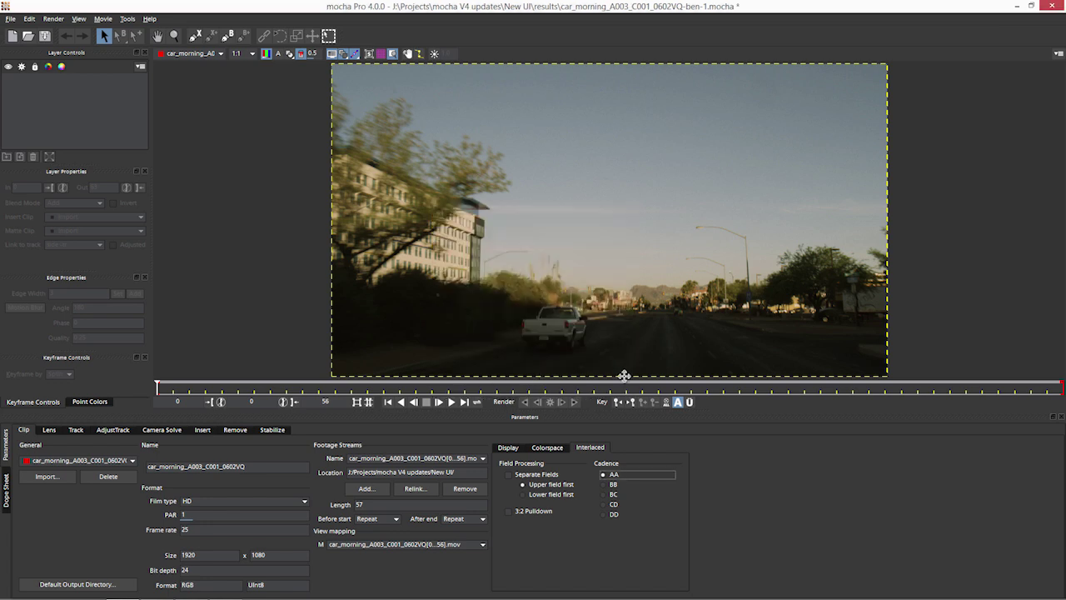